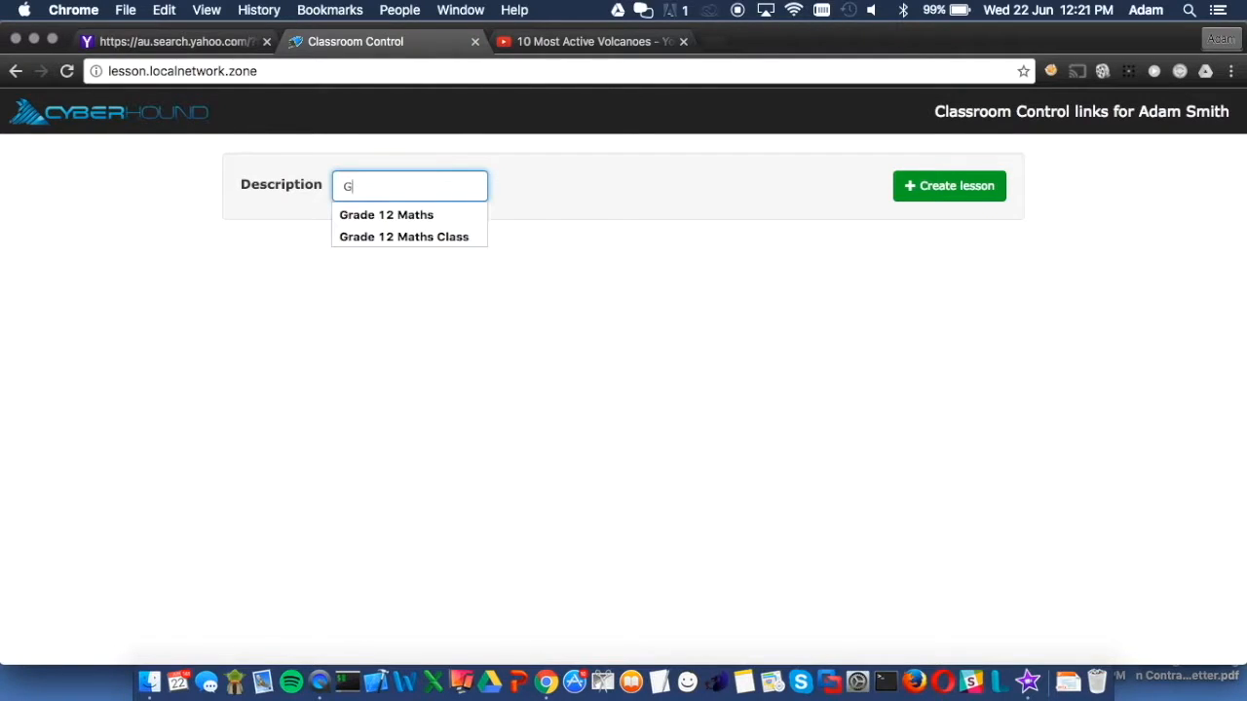
{"action": "type", "text": "r"}
{"action": "type", "text": "ade 12 G"}
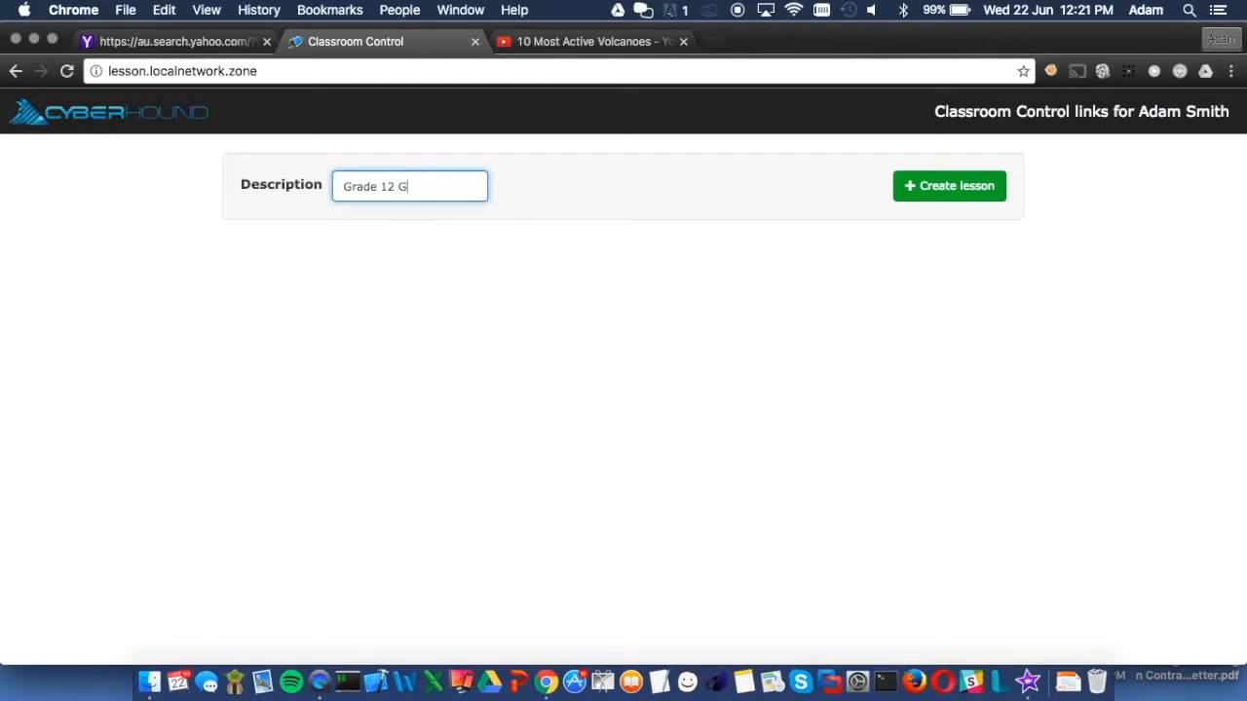
{"action": "type", "text": "eography"}
Step: Create the new lesson 'Grade 12 Geography: SPCF' from the entered description
{"action": "left_click", "coordinate": [913, 196]}
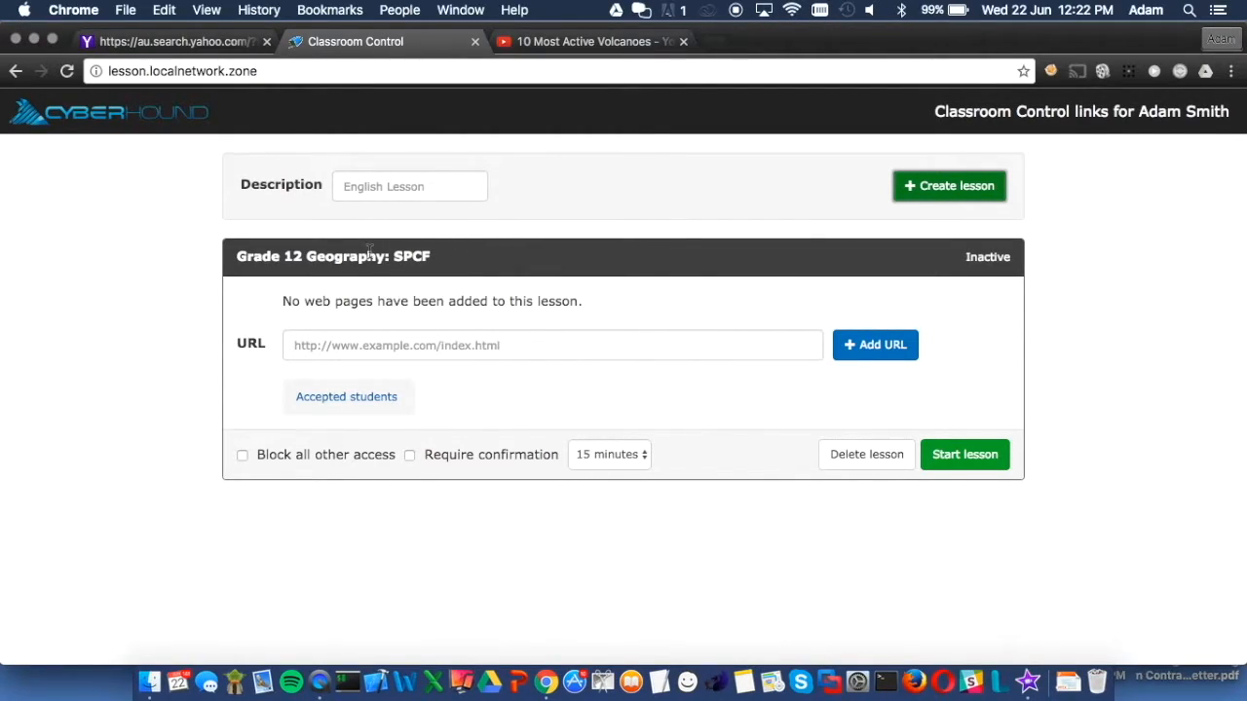
Step: Add the pasted YouTube volcano video URL to the lesson's allowed pages
{"action": "left_click", "coordinate": [353, 345]}
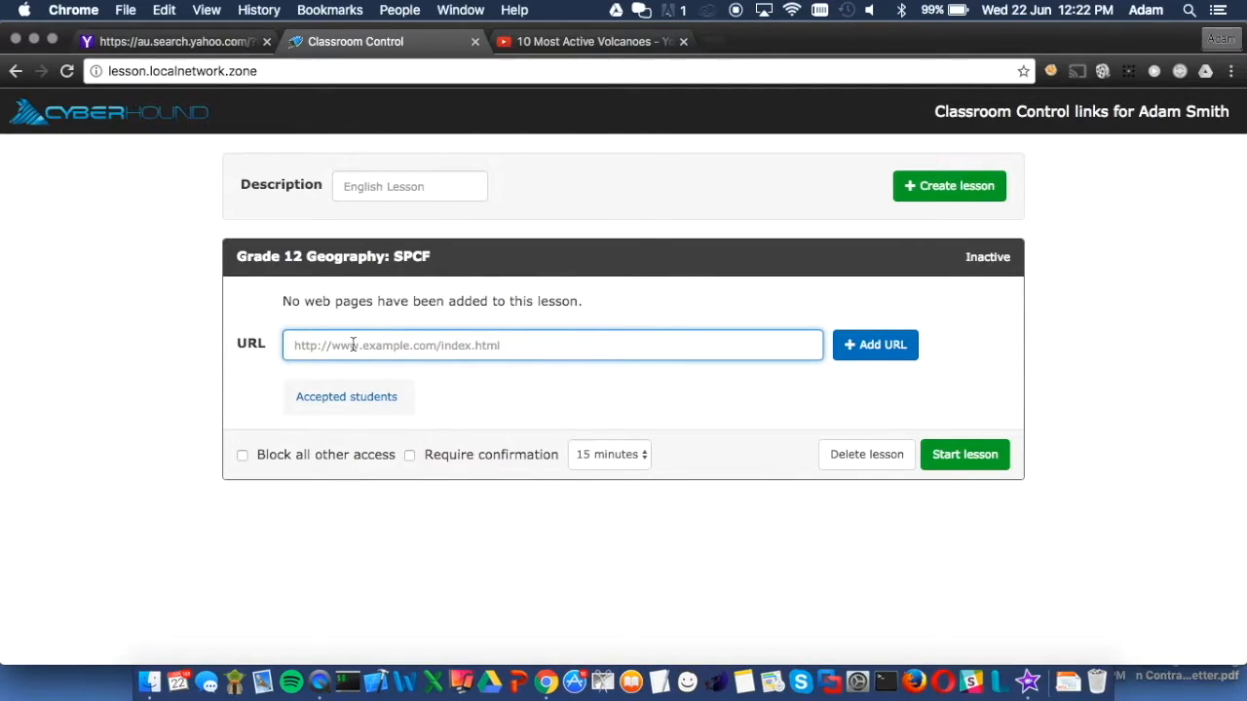
{"action": "type", "text": "https://www.youtube.com/watch?v=4aYQixhdWY4"}
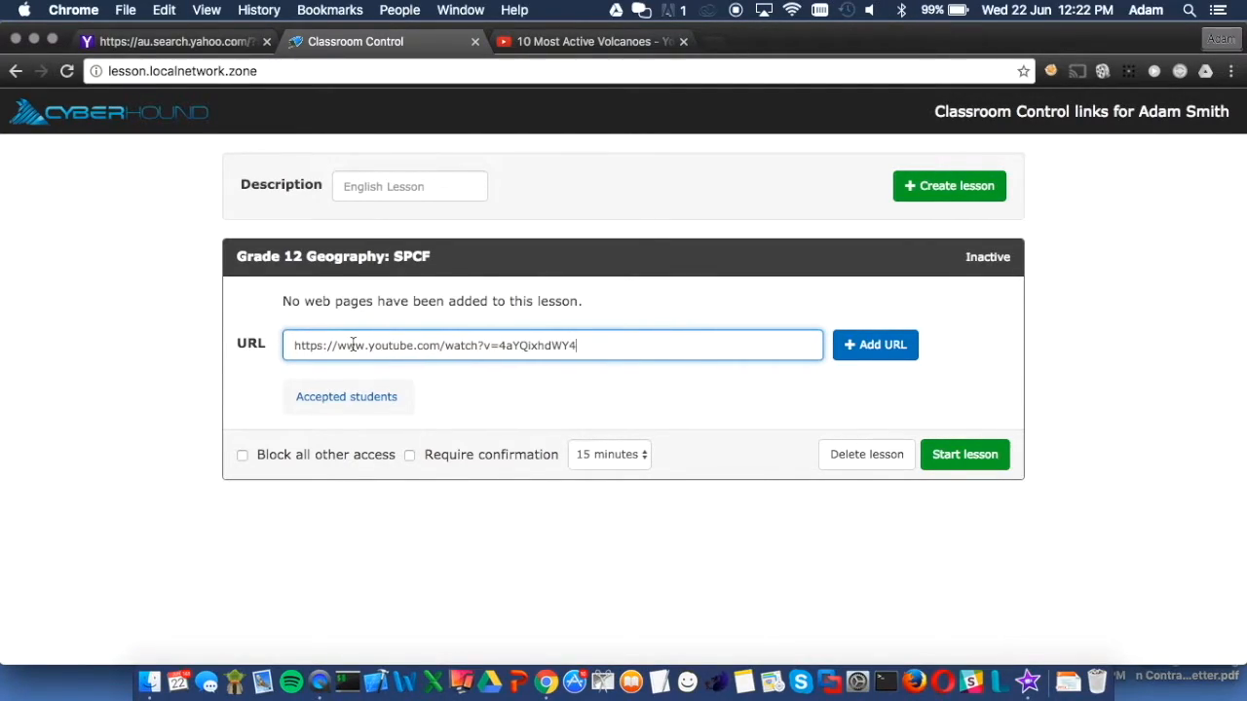
{"action": "left_click", "coordinate": [849, 349]}
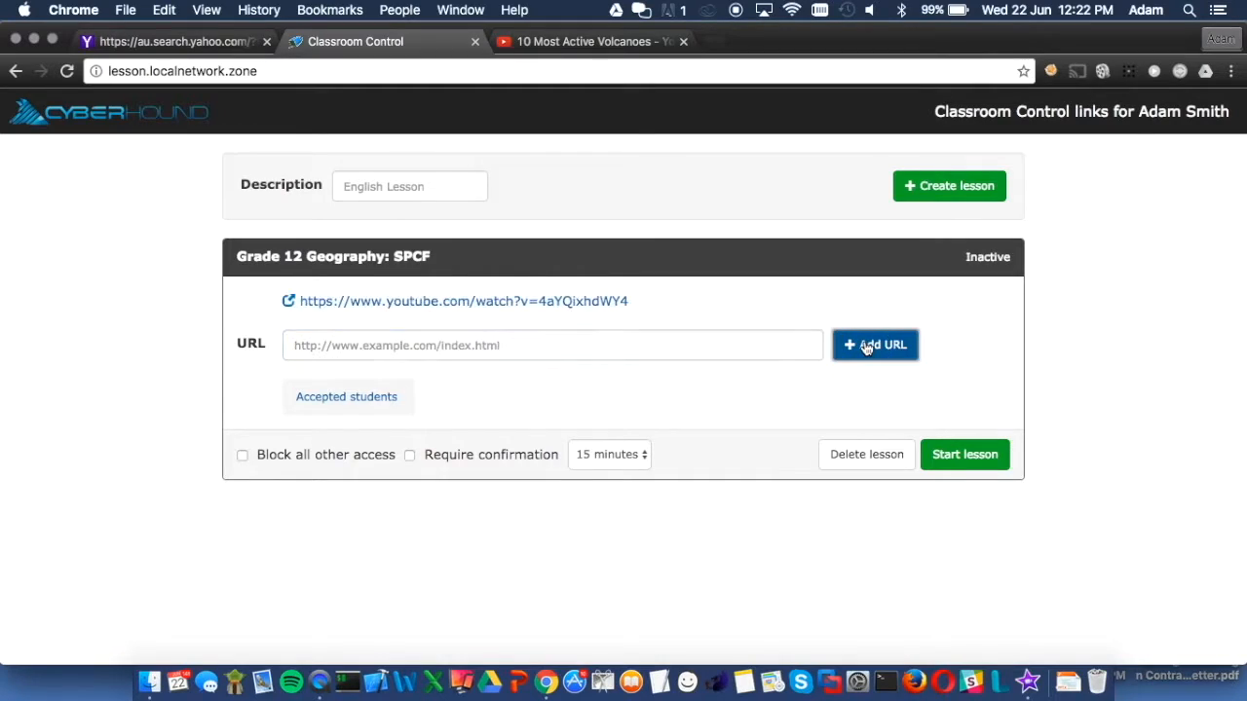
Step: Add the pasted Wikipedia Volcano article URL to the lesson's allowed pages
{"action": "left_click", "coordinate": [330, 351]}
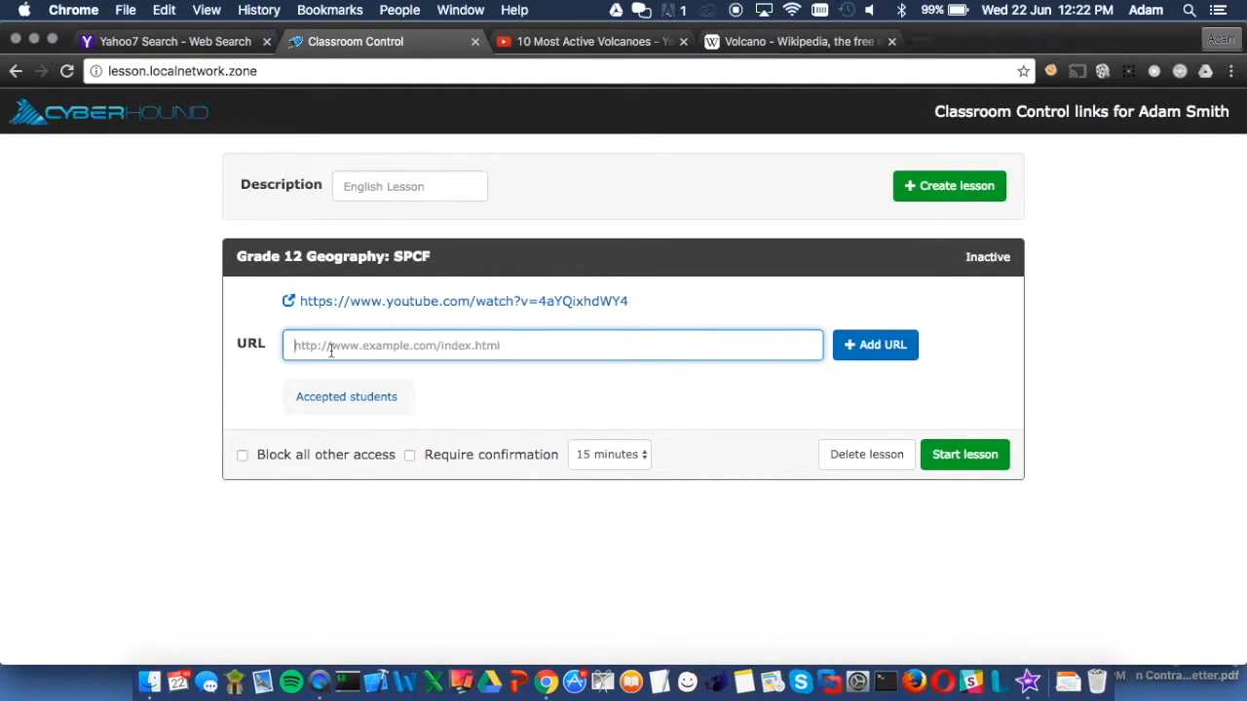
{"action": "type", "text": "https://en.wikipedia.org/wiki/Volcano"}
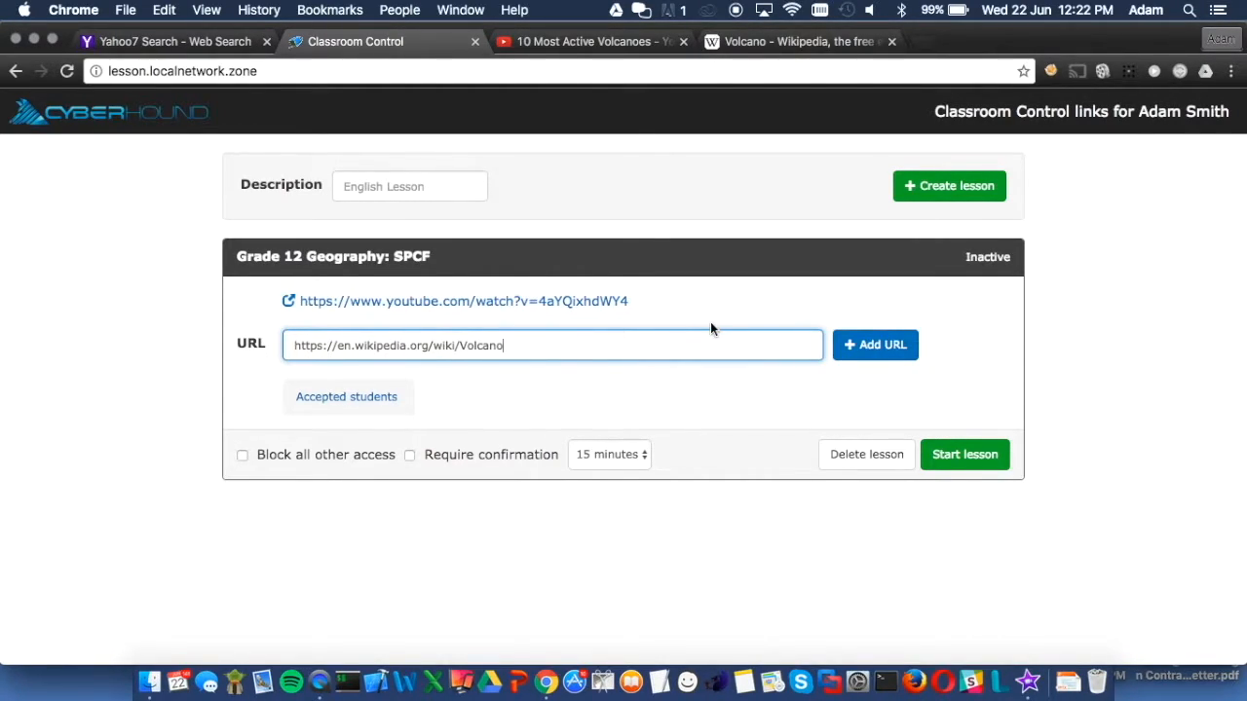
{"action": "left_click", "coordinate": [849, 343]}
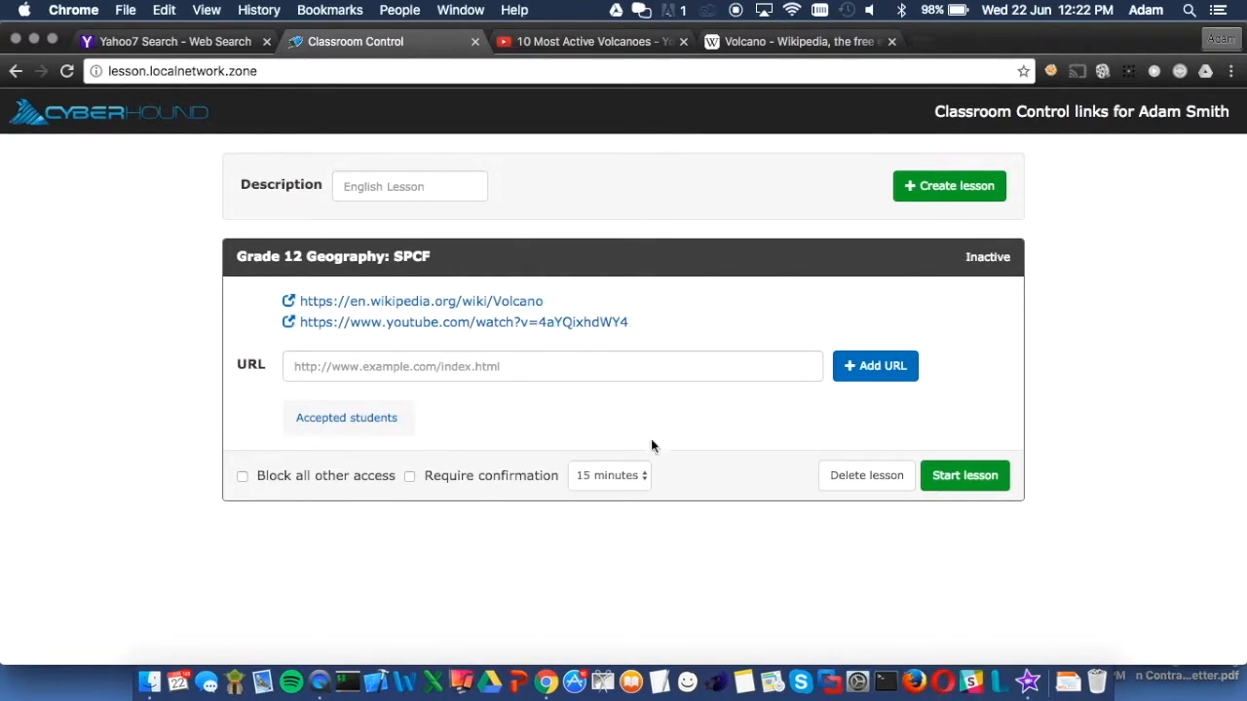
Step: Start the lesson for 30 minutes with all other web access blocked
{"action": "left_click", "coordinate": [241, 479]}
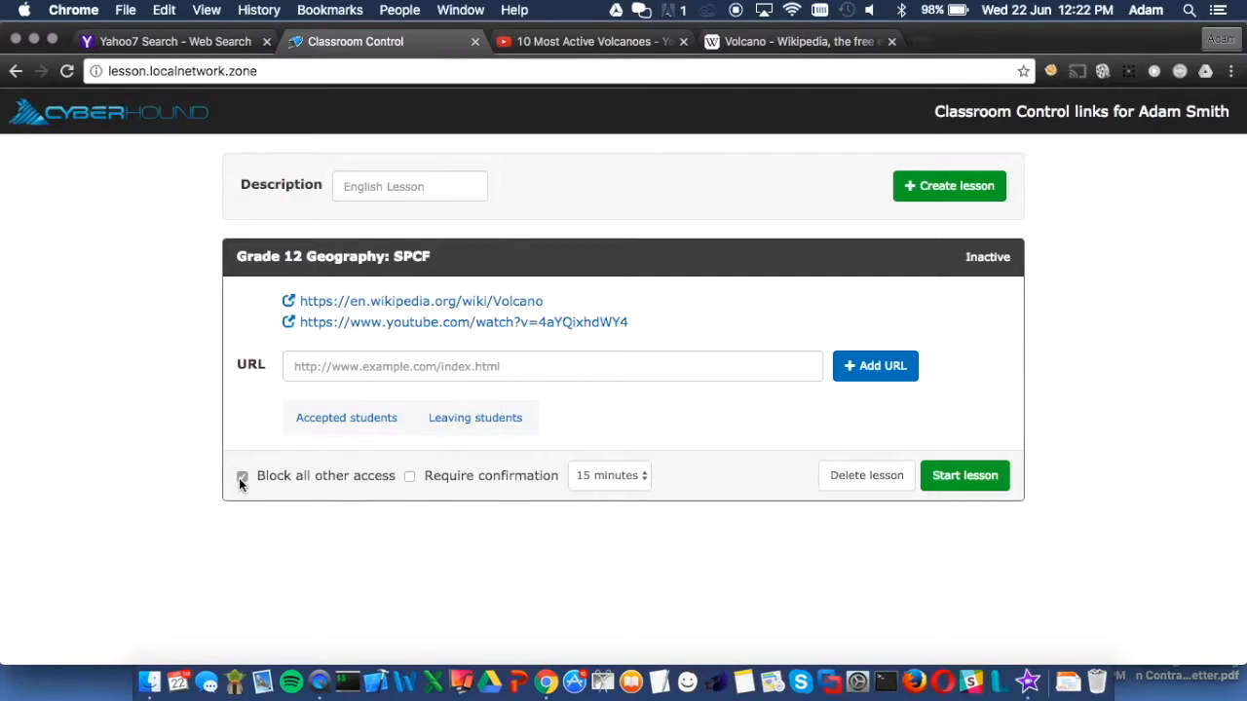
{"action": "left_click", "coordinate": [609, 478]}
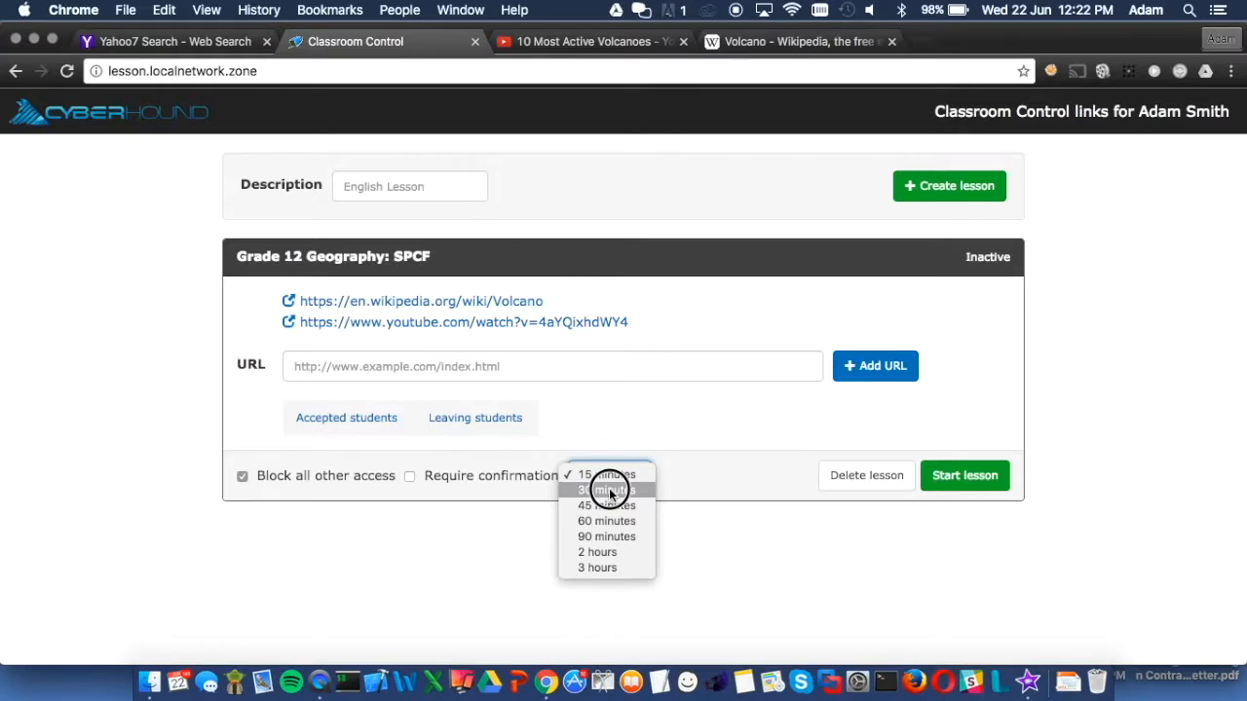
{"action": "key", "text": "Escape"}
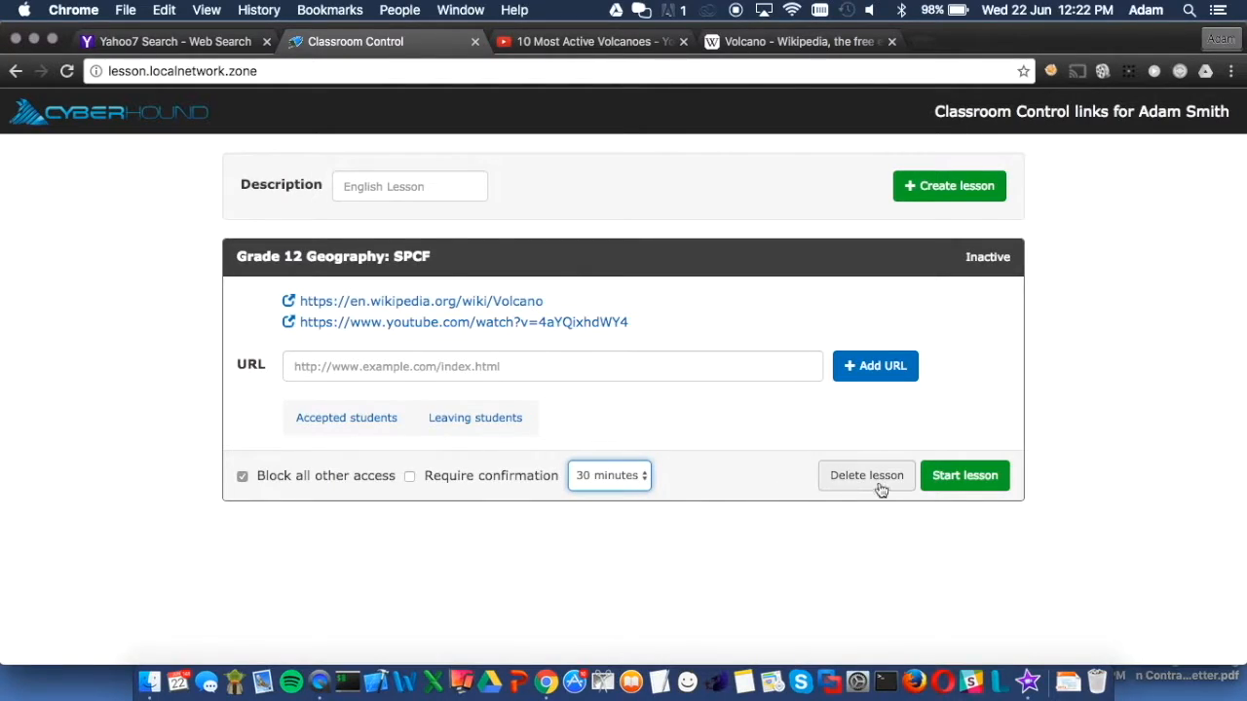
{"action": "left_click", "coordinate": [961, 480]}
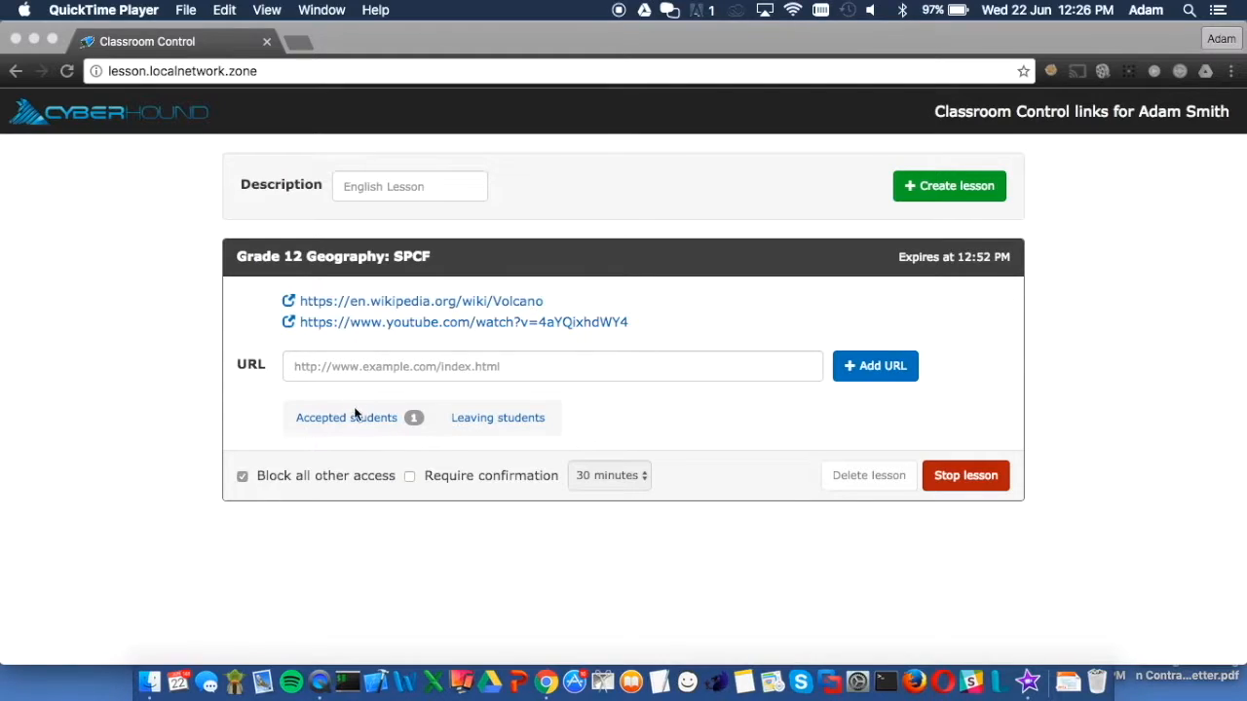
Step: Review the Accepted students and Leaving students lists for the running lesson
{"action": "left_click", "coordinate": [354, 418]}
{"action": "left_click", "coordinate": [353, 419]}
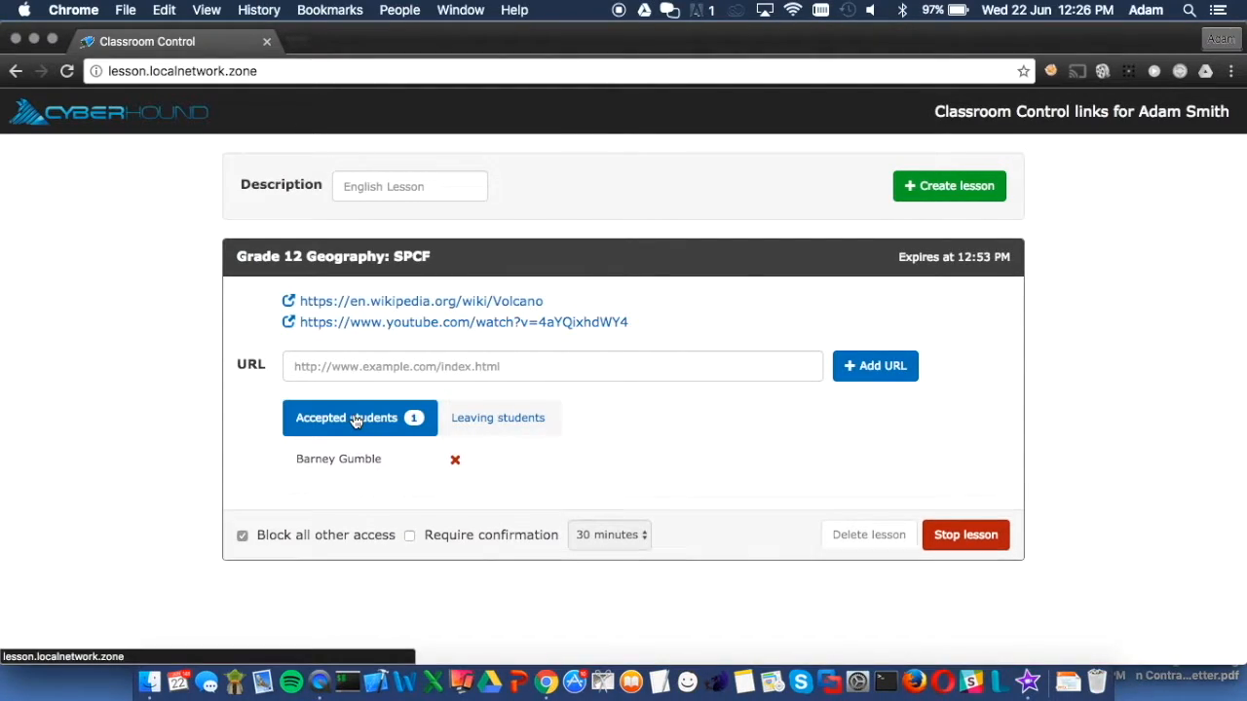
{"action": "left_click_drag", "start_coordinate": [298, 462], "coordinate": [384, 456]}
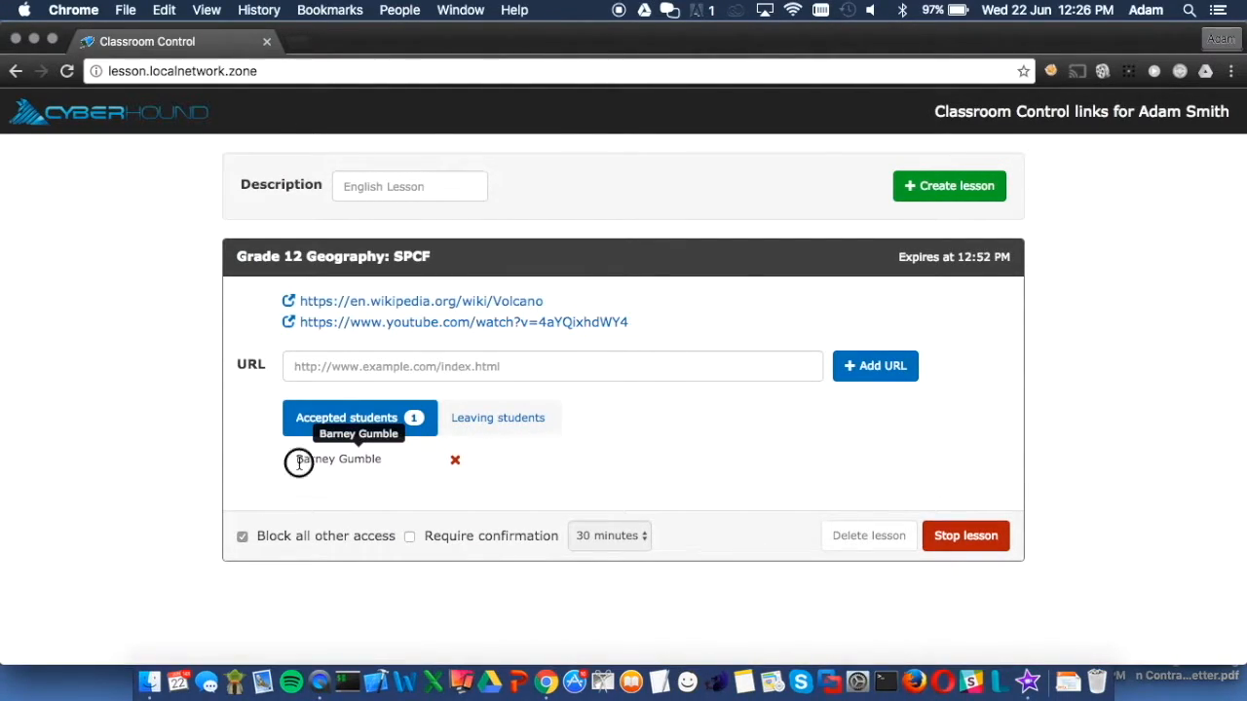
{"action": "left_click", "coordinate": [554, 473]}
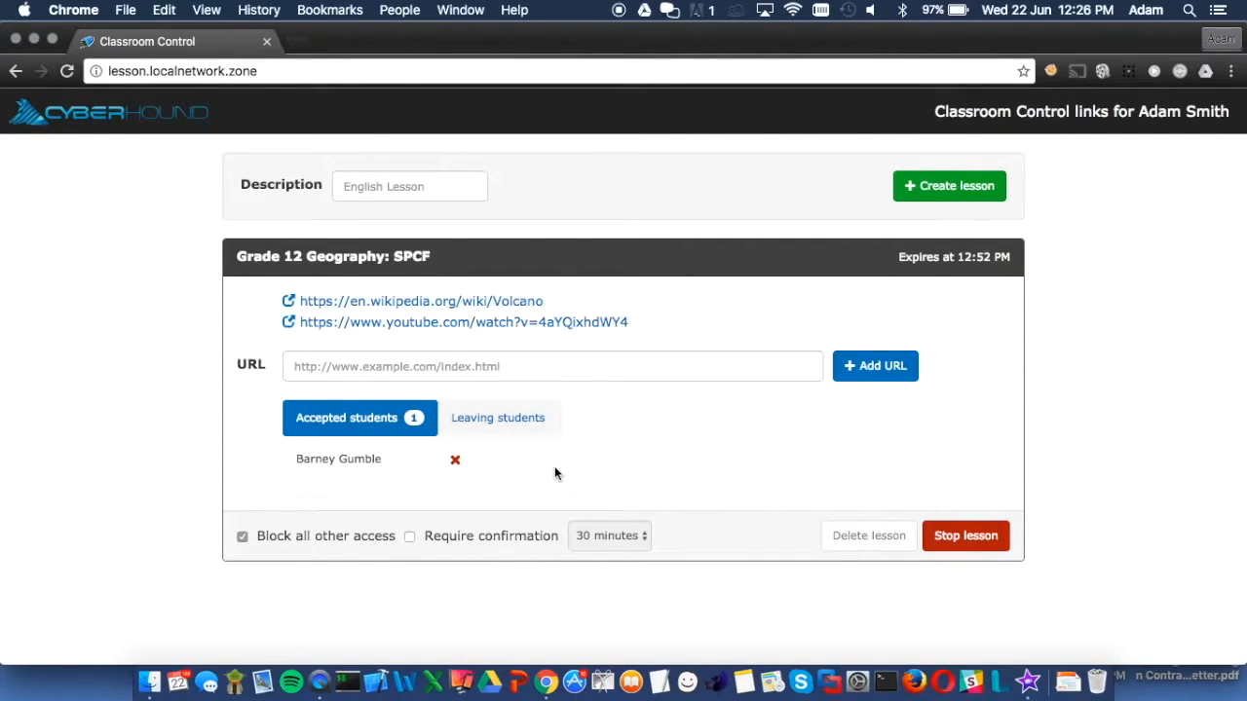
{"action": "left_click", "coordinate": [522, 427]}
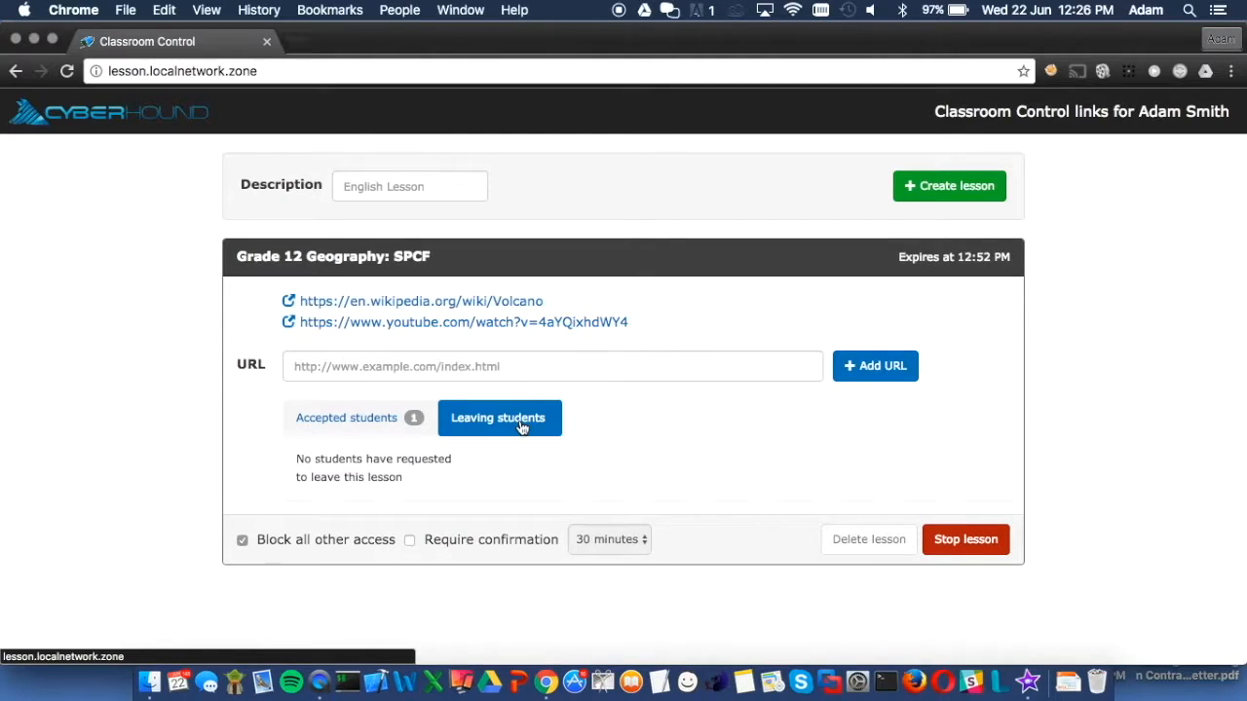
{"action": "left_click", "coordinate": [370, 433]}
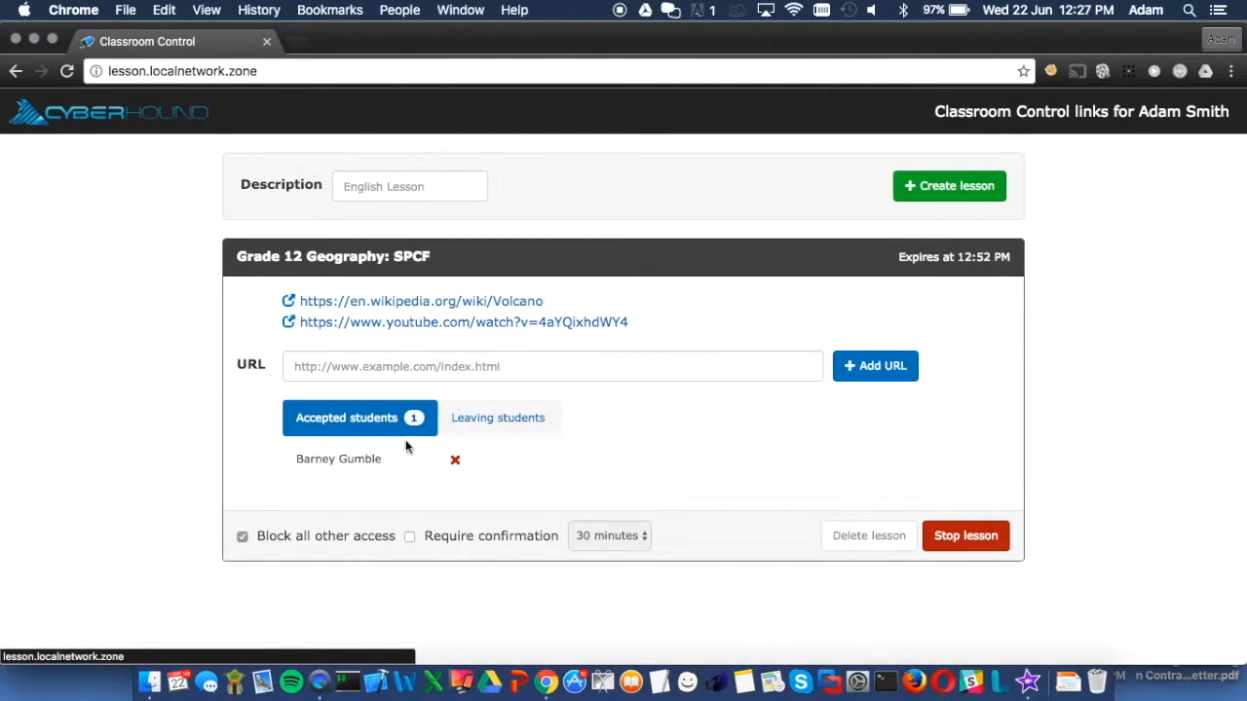
Step: Remove the single joined student and stop the lesson
{"action": "left_click", "coordinate": [455, 461]}
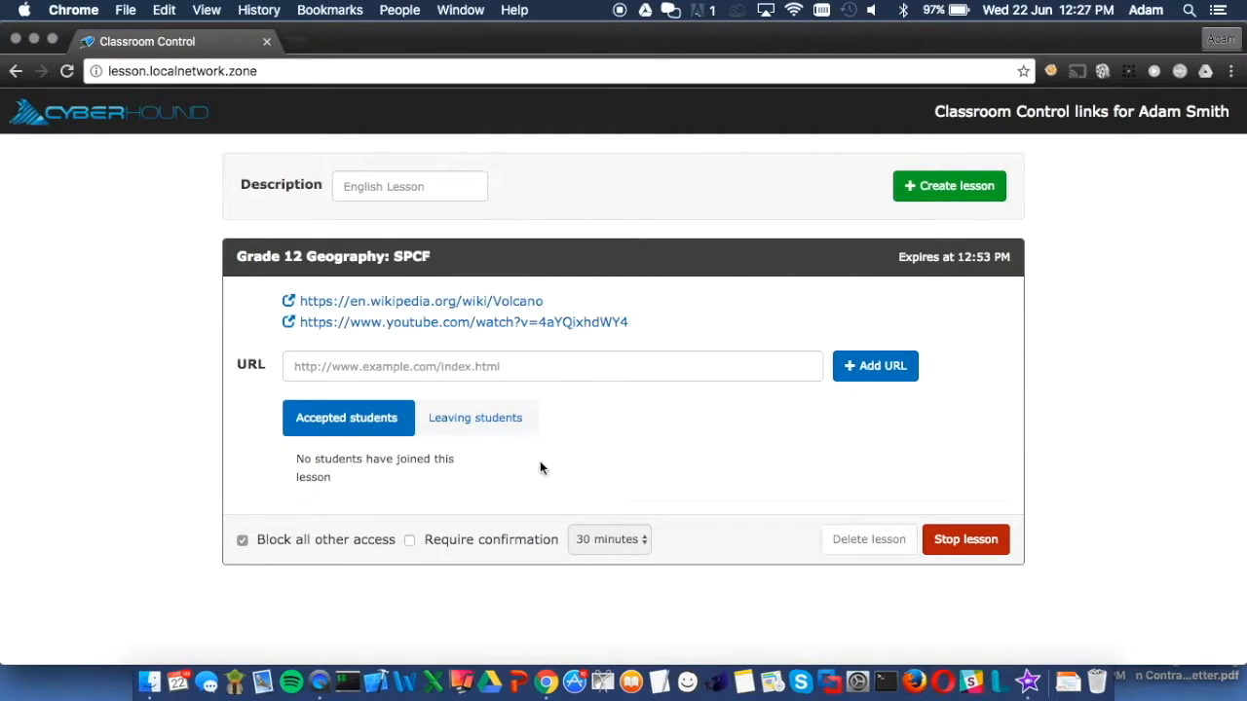
{"action": "left_click", "coordinate": [954, 544]}
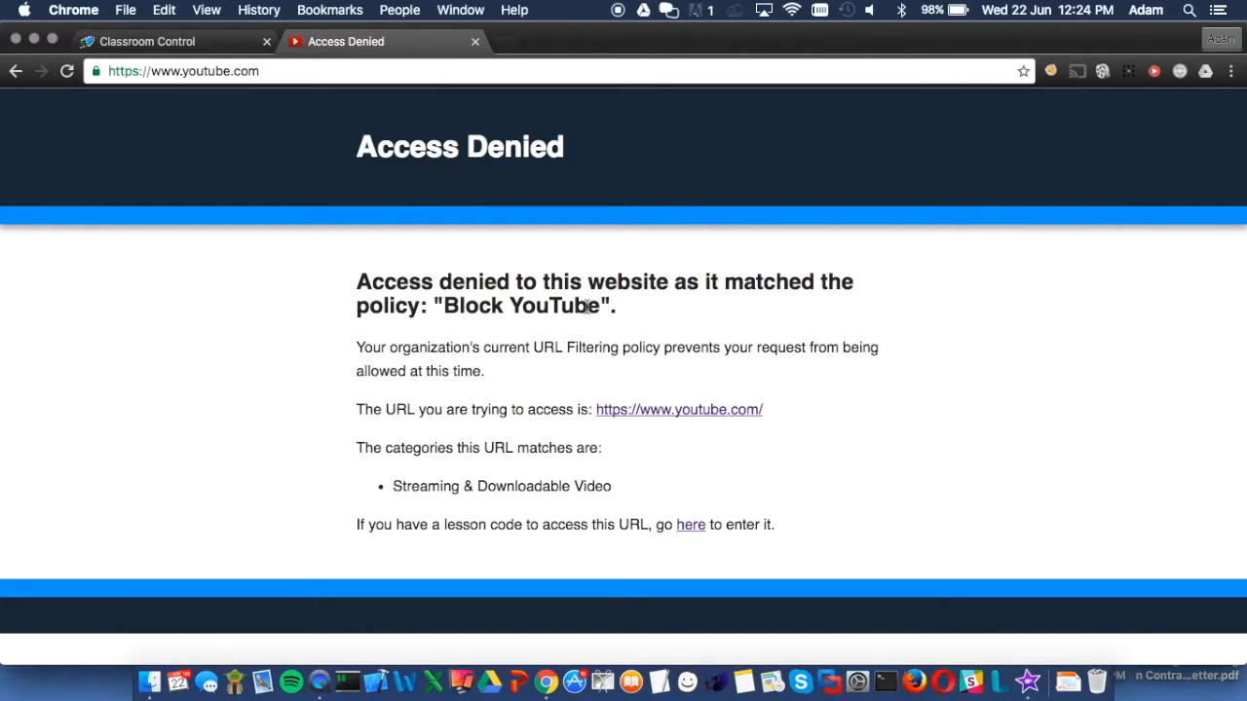
{"action": "left_click", "coordinate": [685, 532]}
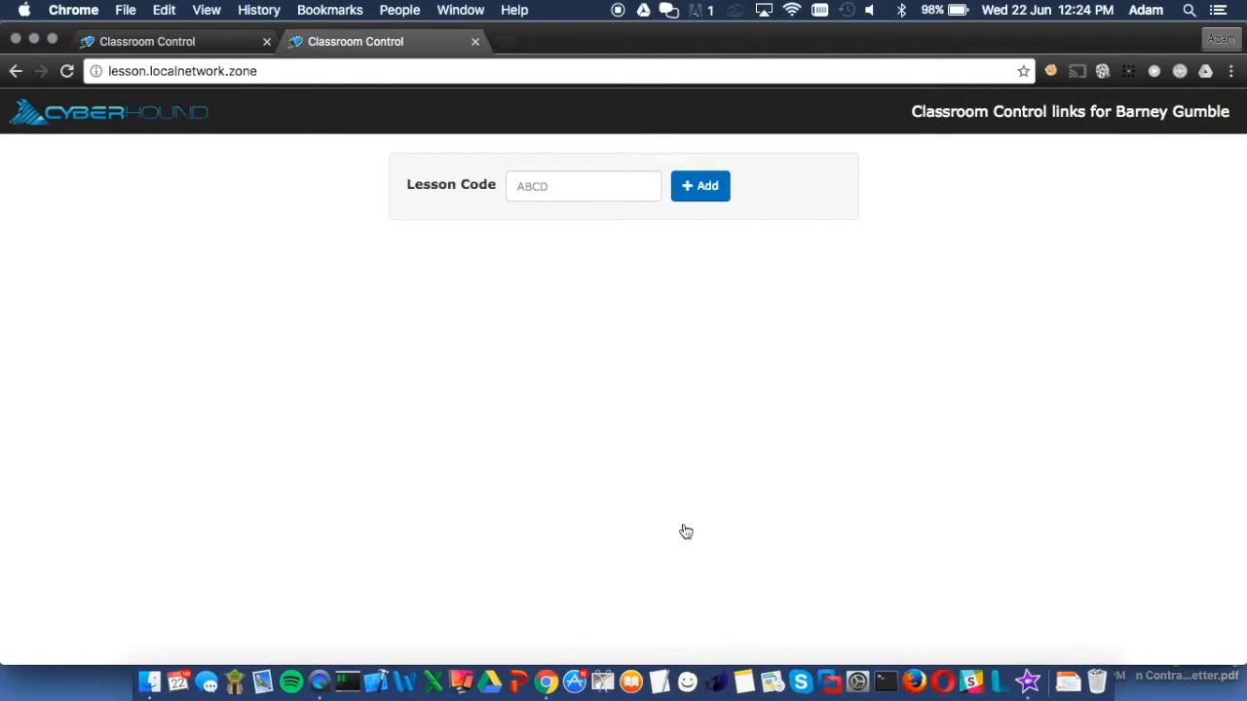
{"action": "left_click", "coordinate": [562, 186]}
{"action": "type", "text": "SPCF"}
{"action": "left_click", "coordinate": [707, 191]}
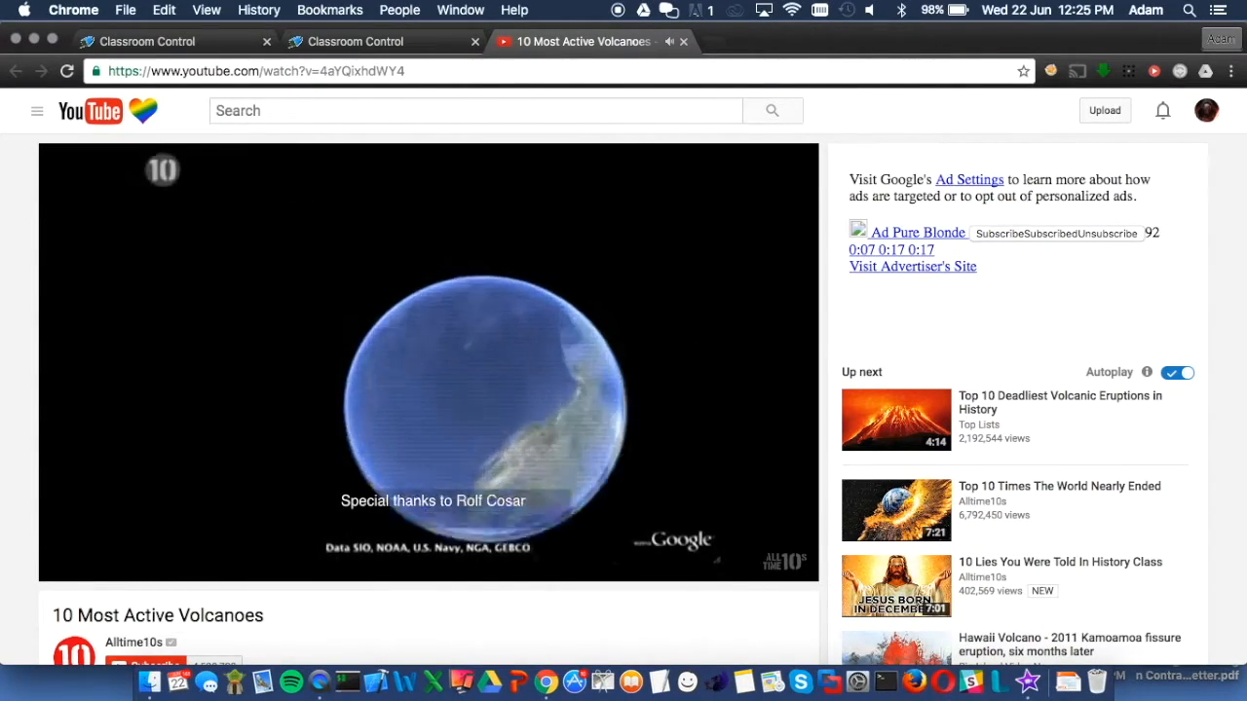
Step: Search YouTube for 'warcraft trailer' and attempt the WARCRAFT Movie Trailer, hitting the lesson block
{"action": "left_click", "coordinate": [437, 113]}
{"action": "type", "text": "warc"}
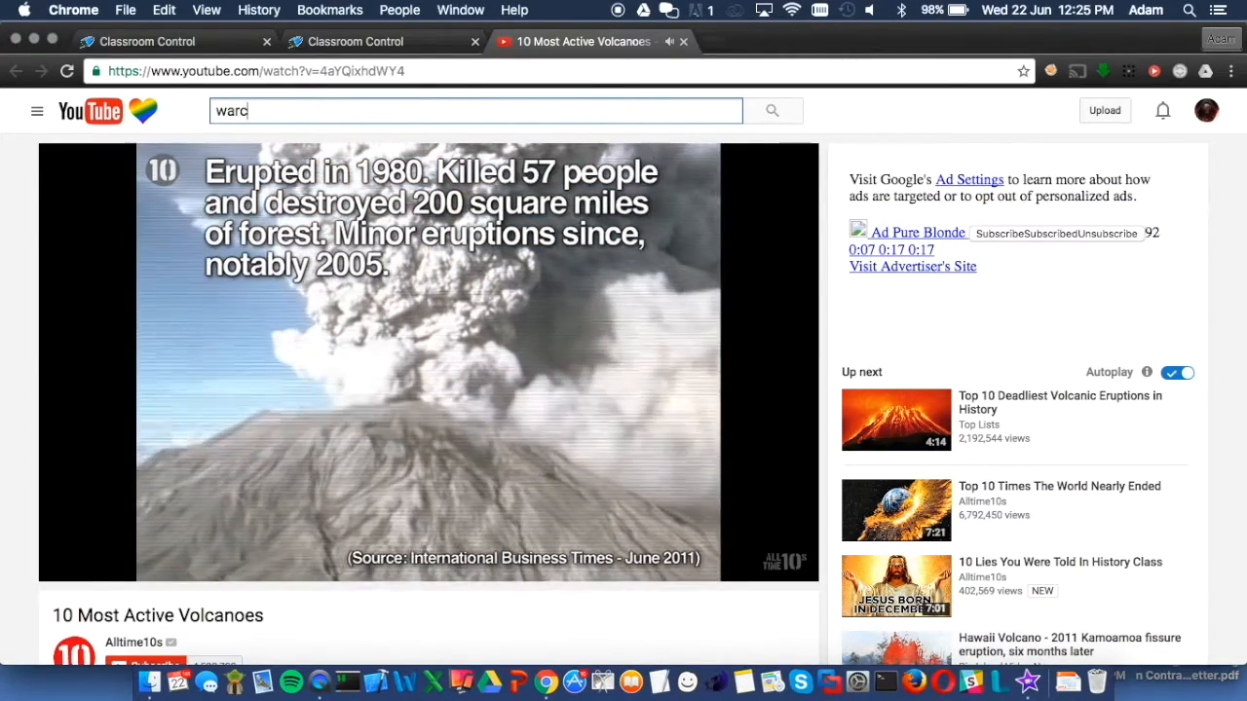
{"action": "type", "text": "raft trailer"}
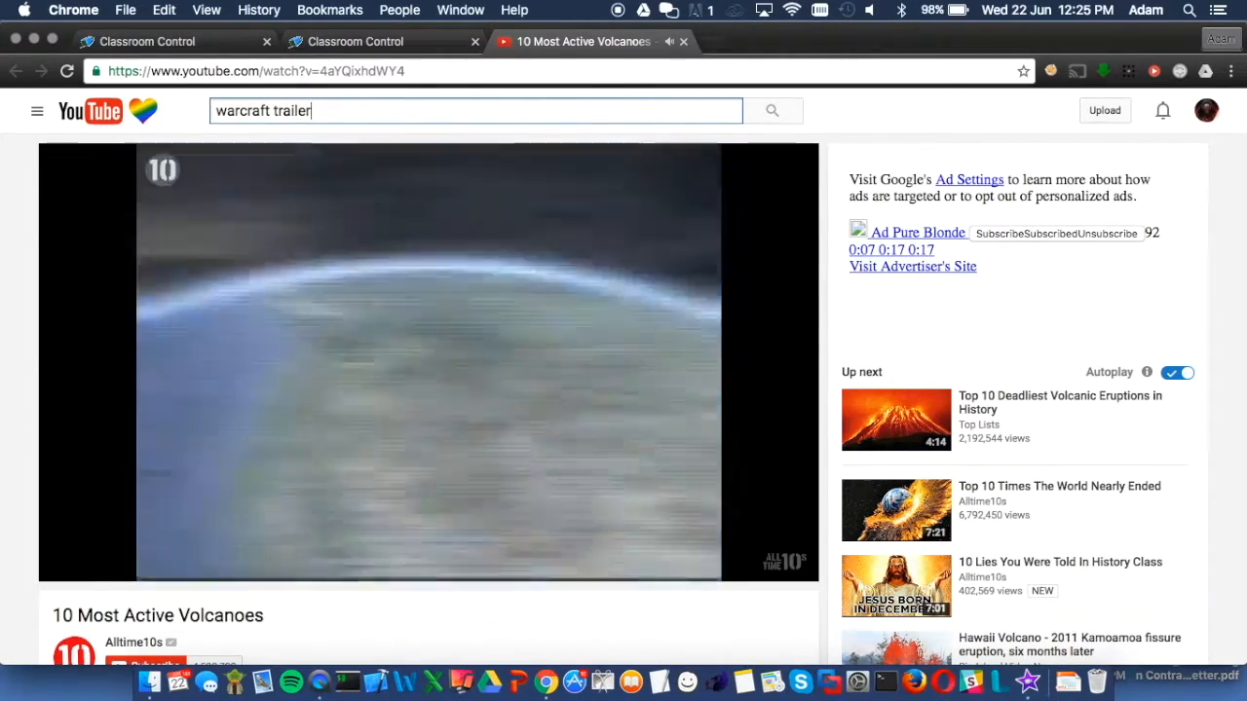
{"action": "left_click", "coordinate": [765, 111]}
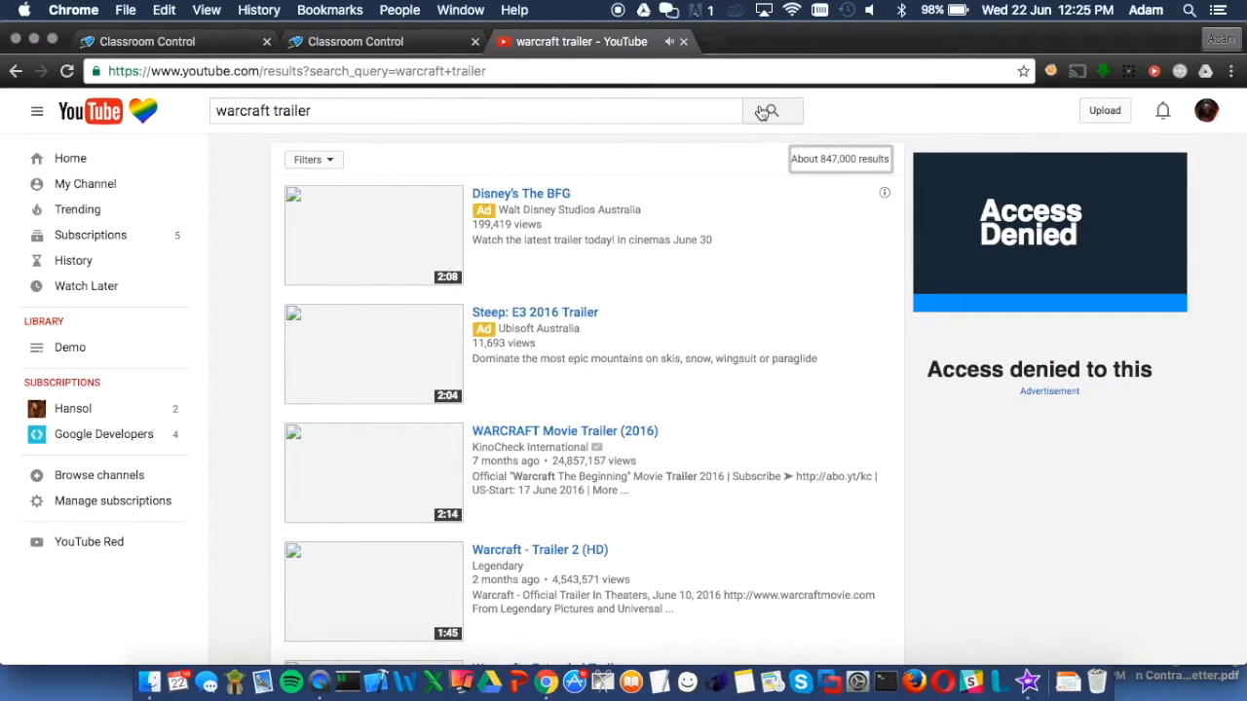
{"action": "left_click", "coordinate": [407, 473]}
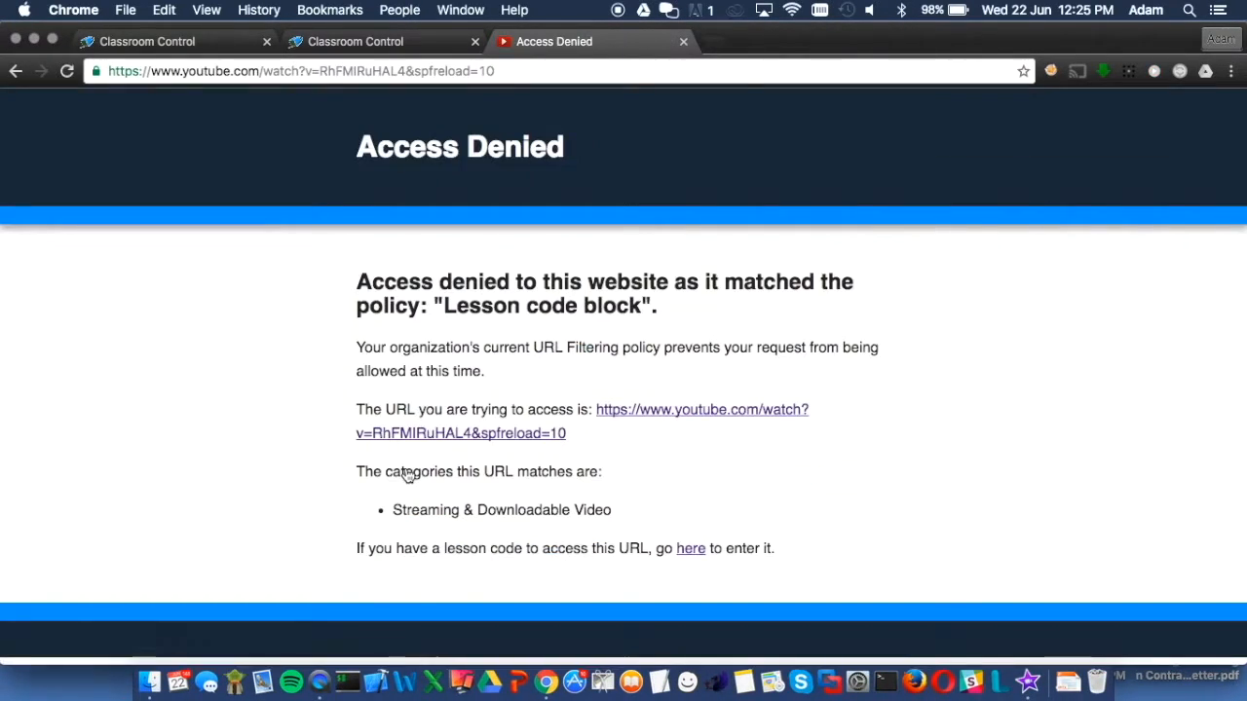